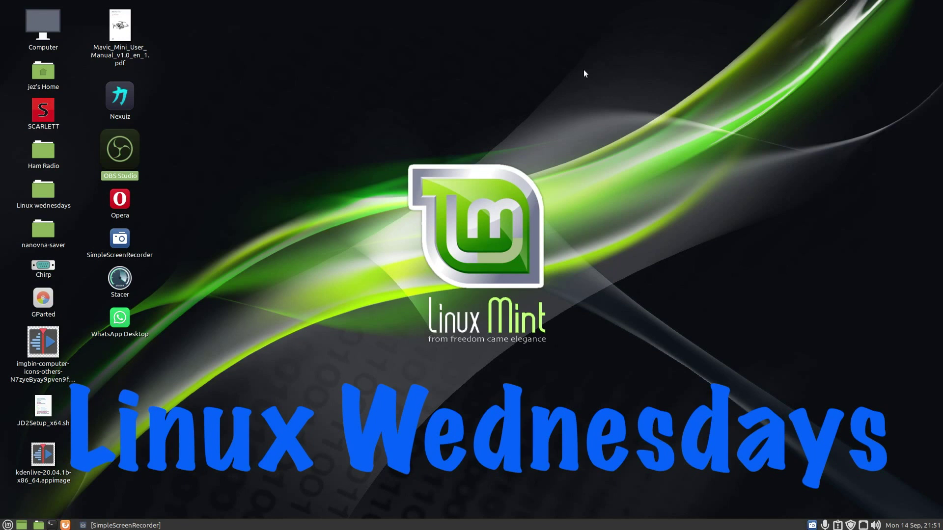
Step: Open a terminal in the Desktop folder, enter 'sudo apt-get install nautilus-share', then close it
right_click(329, 78)
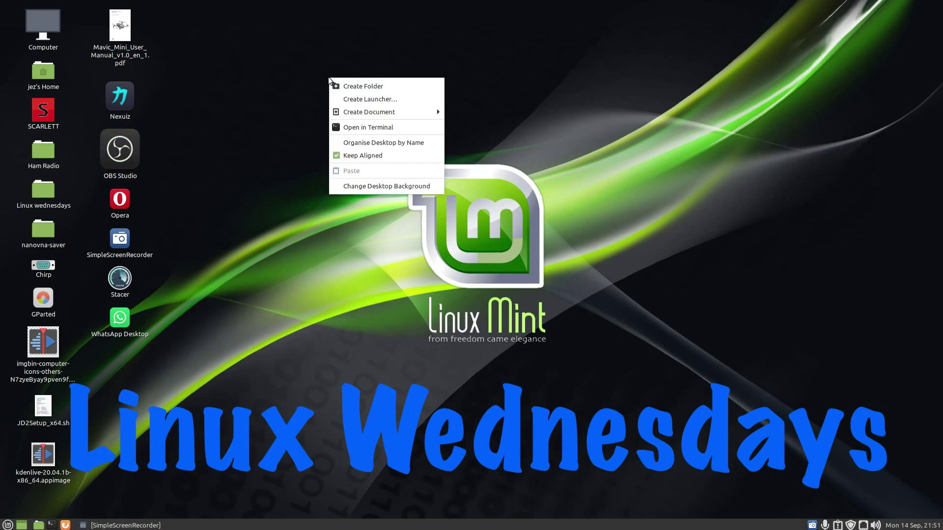
left_click(343, 129)
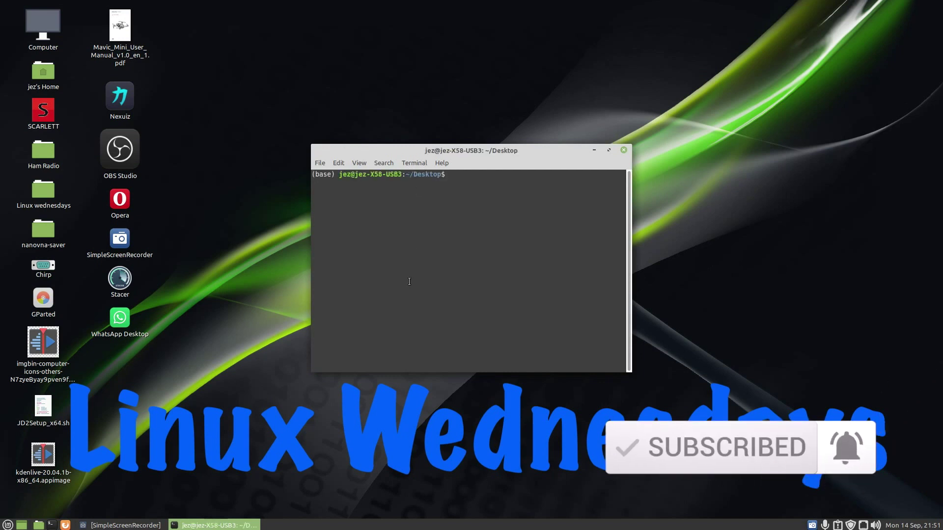
type("sudo apt-get install nautilus-share")
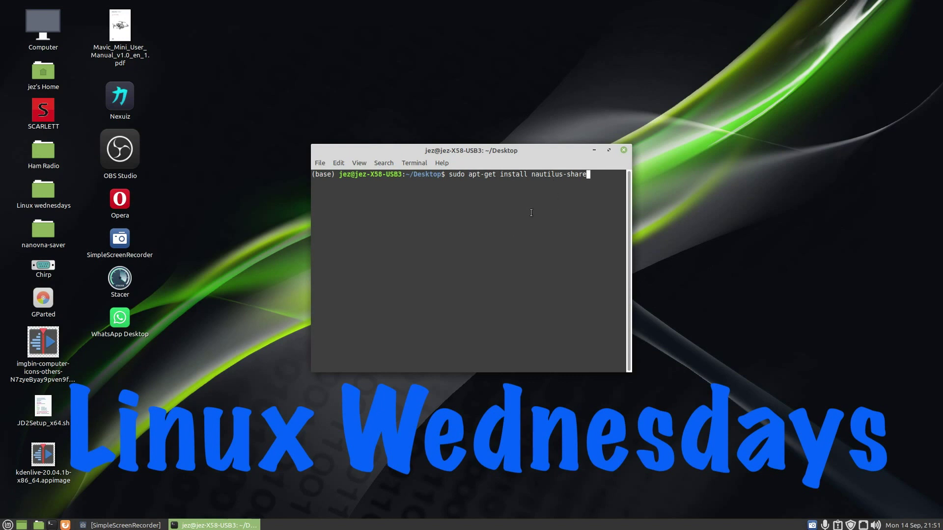
left_click(623, 150)
Step: Create a desktop folder named 'shared' and bring up its context menu
right_click(324, 69)
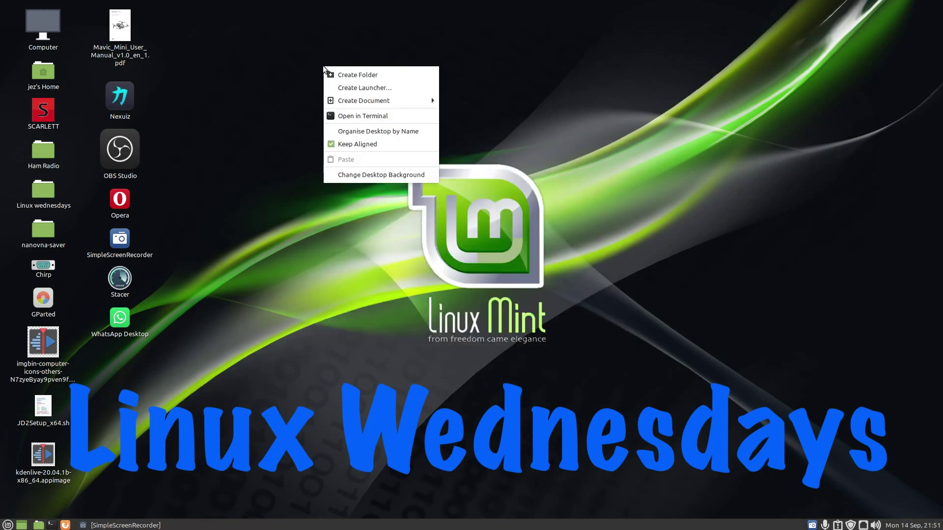
left_click(357, 75)
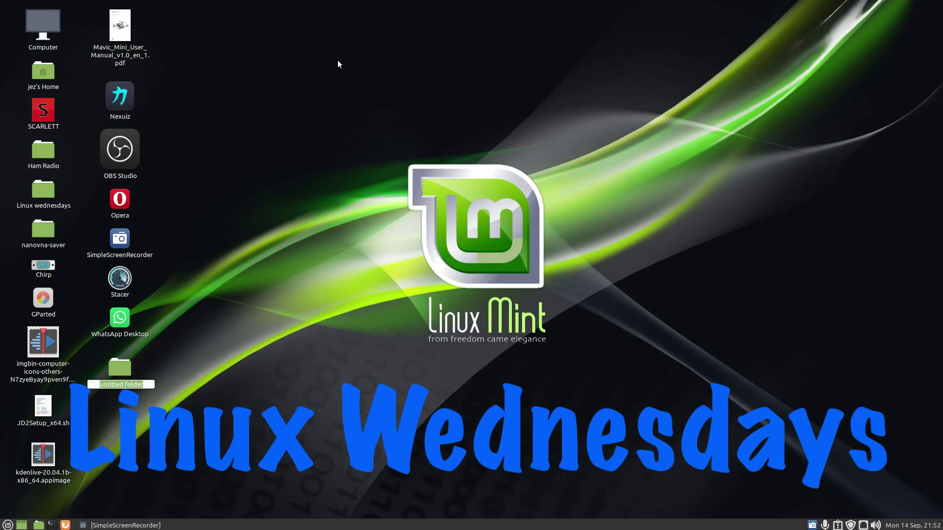
type("shared")
key("Return")
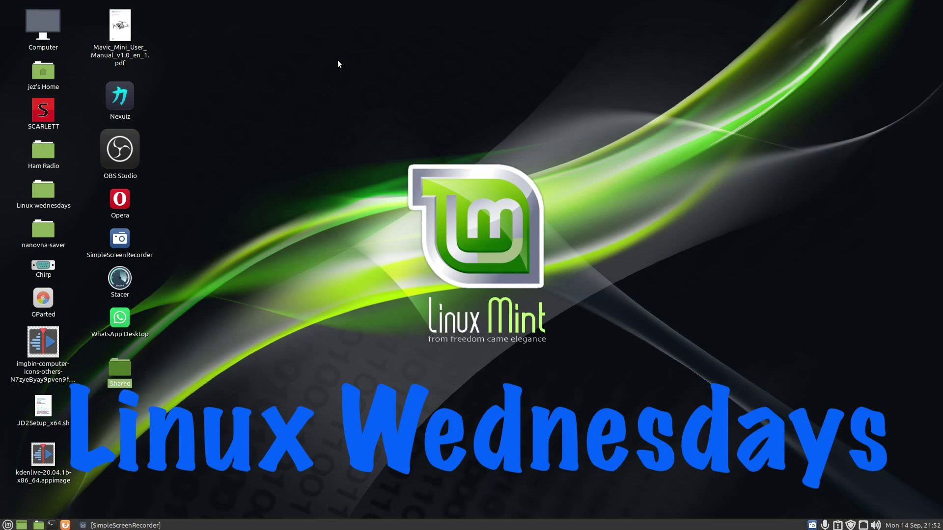
left_click(188, 342)
right_click(117, 373)
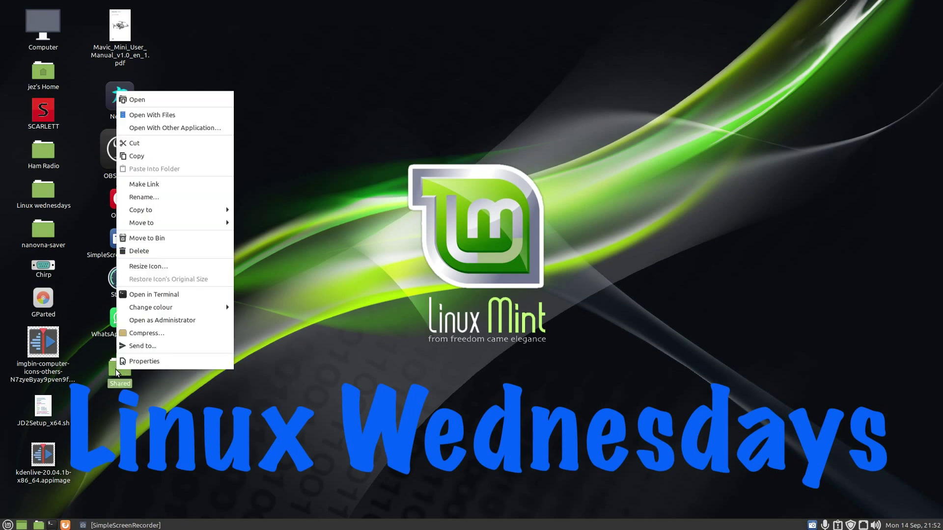
Step: Open the Shared folder in Files, reposition the window, and go up to Desktop
left_click(151, 118)
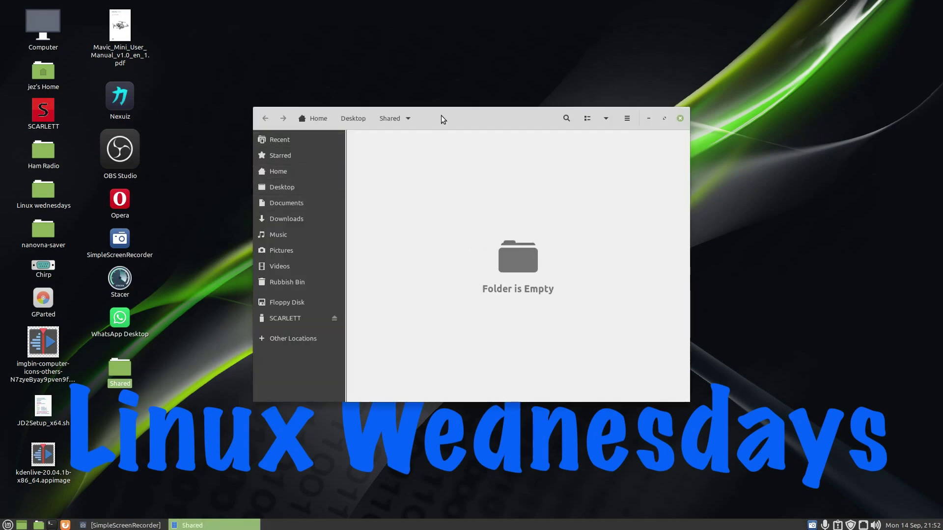
left_click_drag(447, 111, 523, 61)
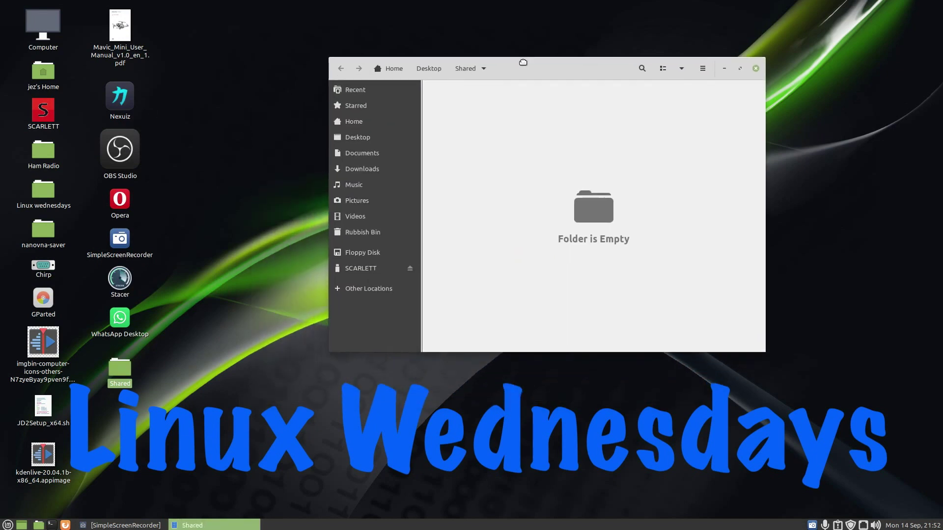
left_click(425, 69)
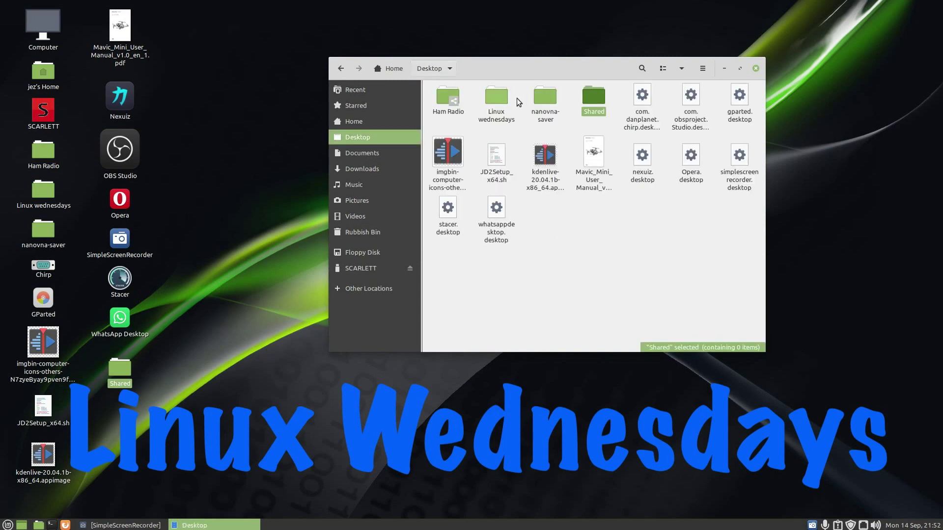
Step: Share Shared on the local network with create/delete and guest access, auto-adding permissions, then open it
right_click(592, 100)
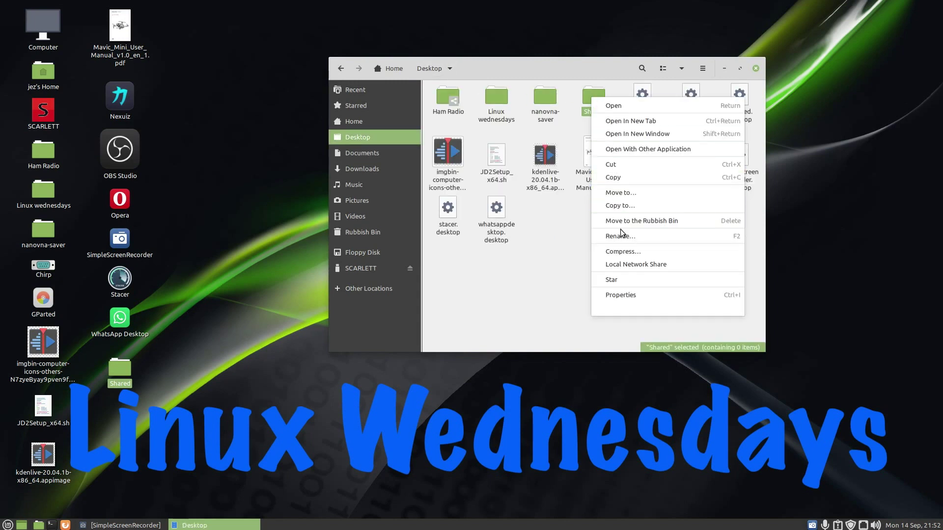
left_click(612, 268)
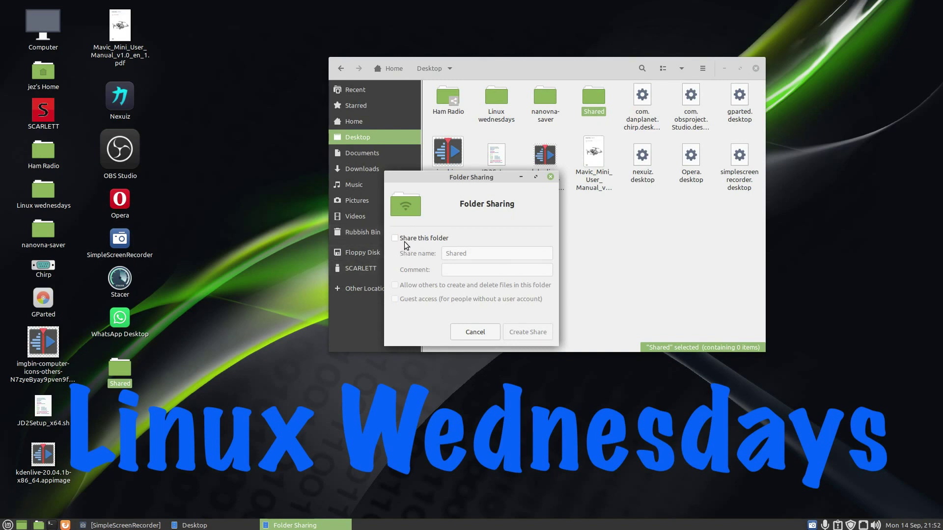
left_click(392, 239)
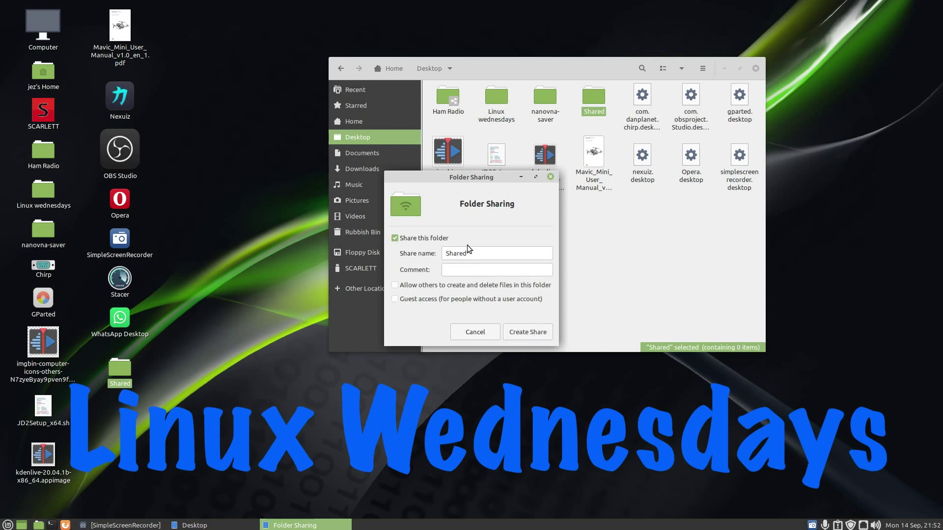
left_click(395, 286)
left_click(395, 300)
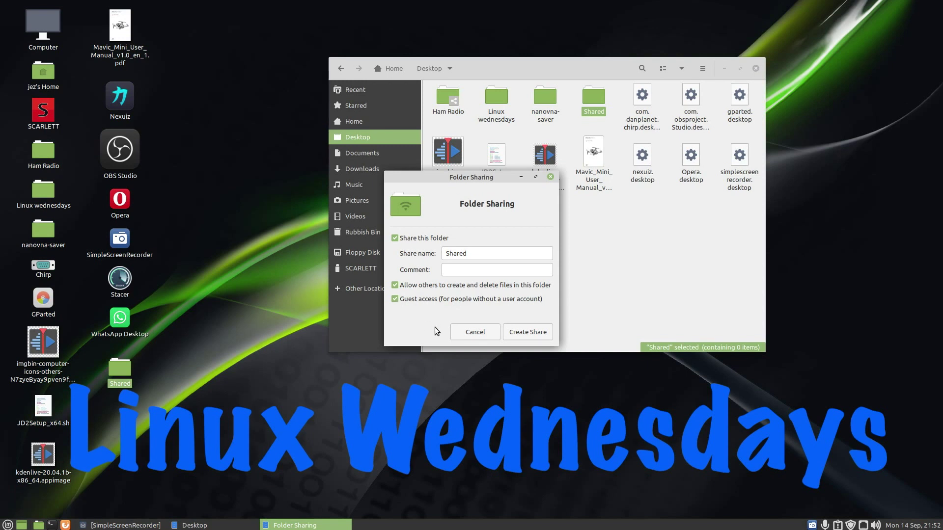
left_click(530, 335)
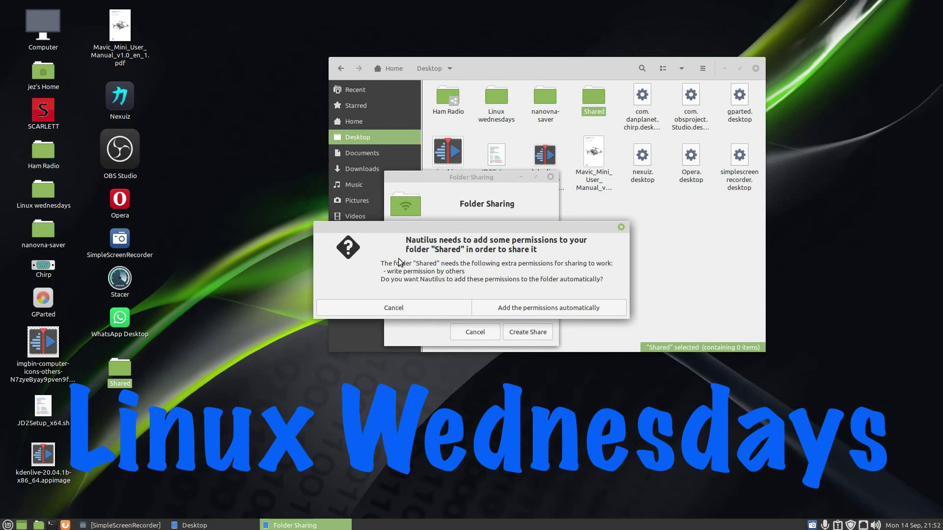
left_click(531, 308)
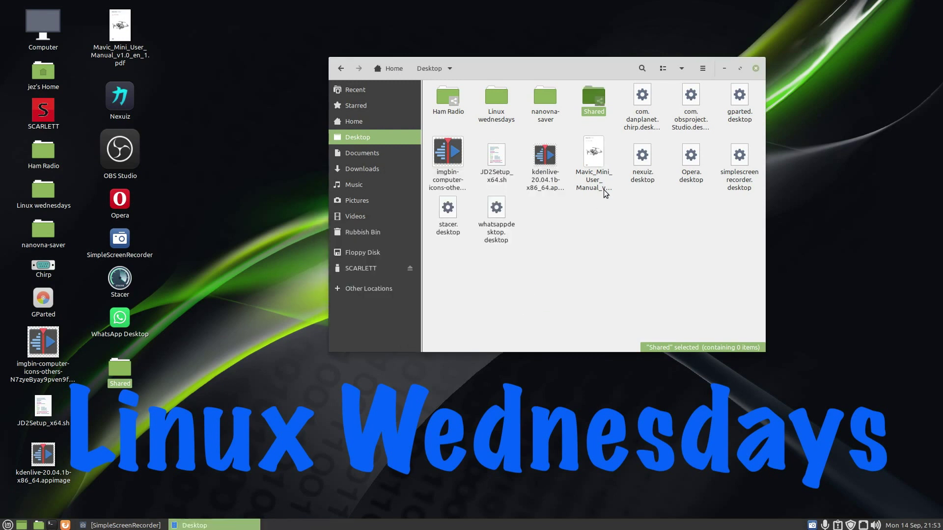
double_click(594, 98)
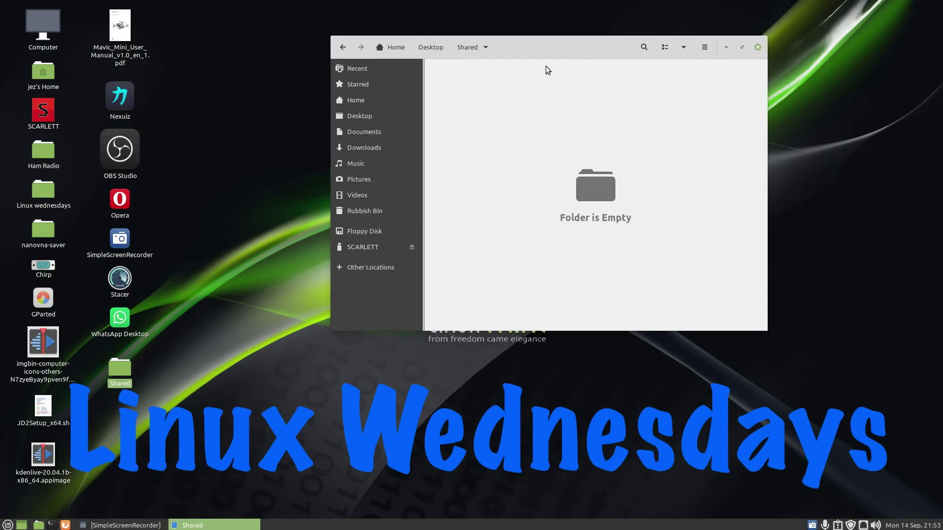
Step: Copy Mavic_Mini_User_Manual_v1.0_en_1.pdf, JD2Setup_x64.sh and the imgbin image into Shared
left_click_drag(120, 24, 489, 114)
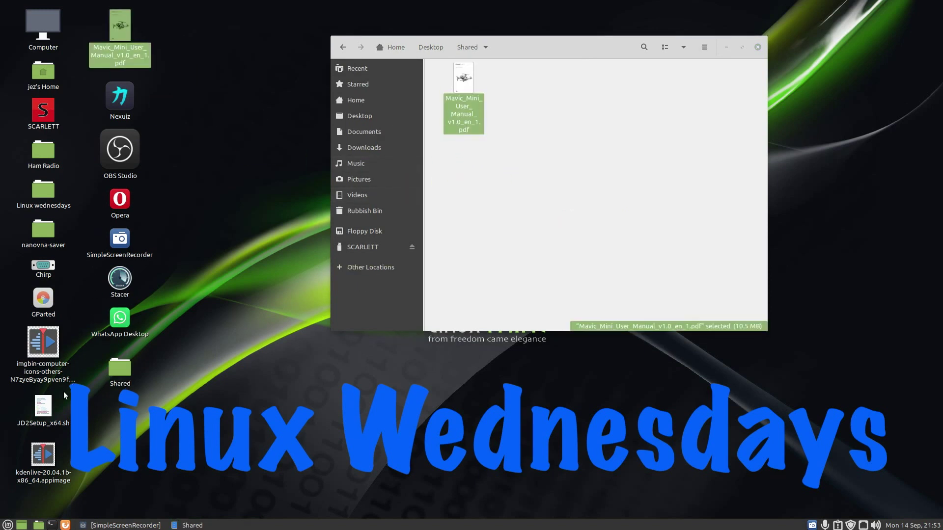
left_click_drag(43, 414, 561, 79)
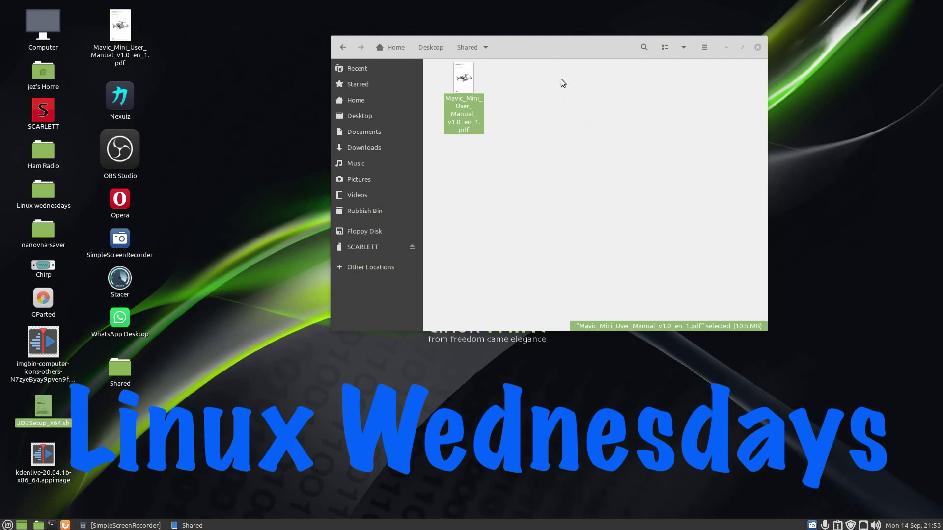
left_click_drag(43, 342, 609, 100)
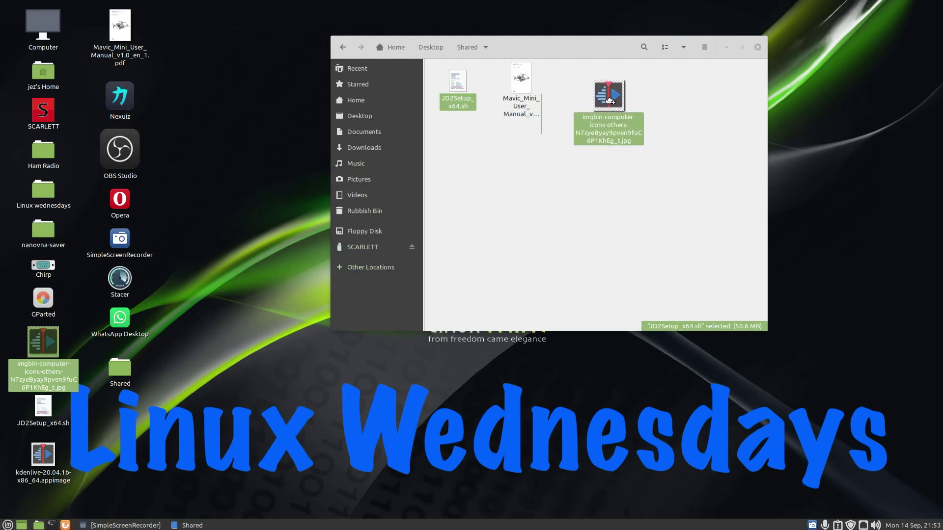
left_click_drag(609, 101, 608, 99)
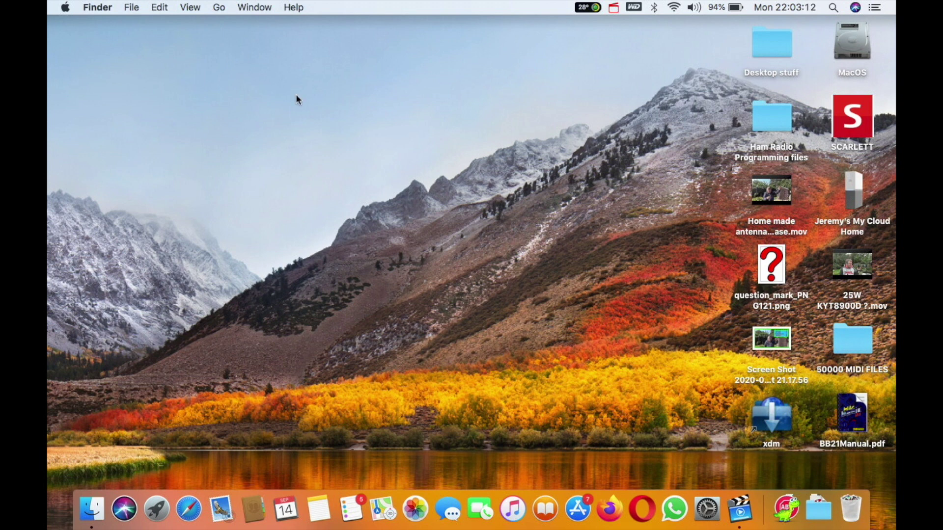
Step: Browse the Network in Finder and connect as Guest to JEZ-X58-USB3
left_click(219, 7)
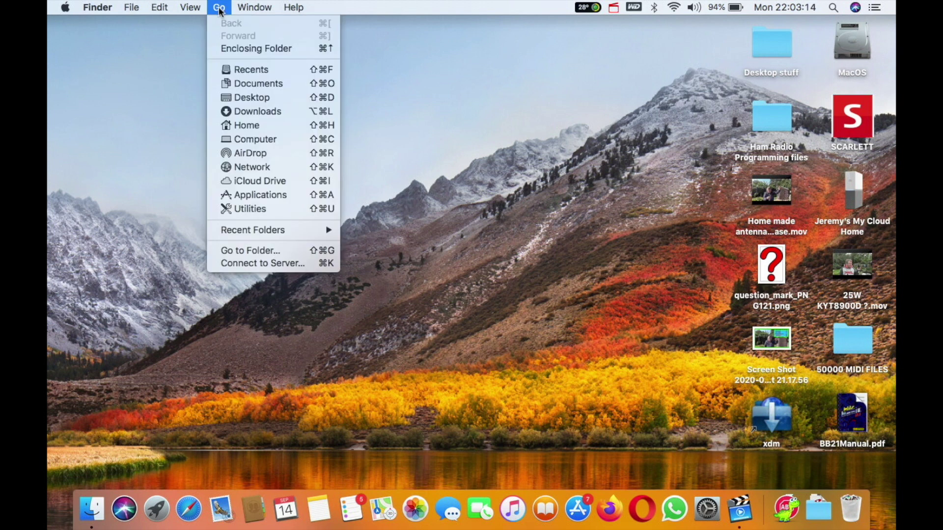
left_click(267, 169)
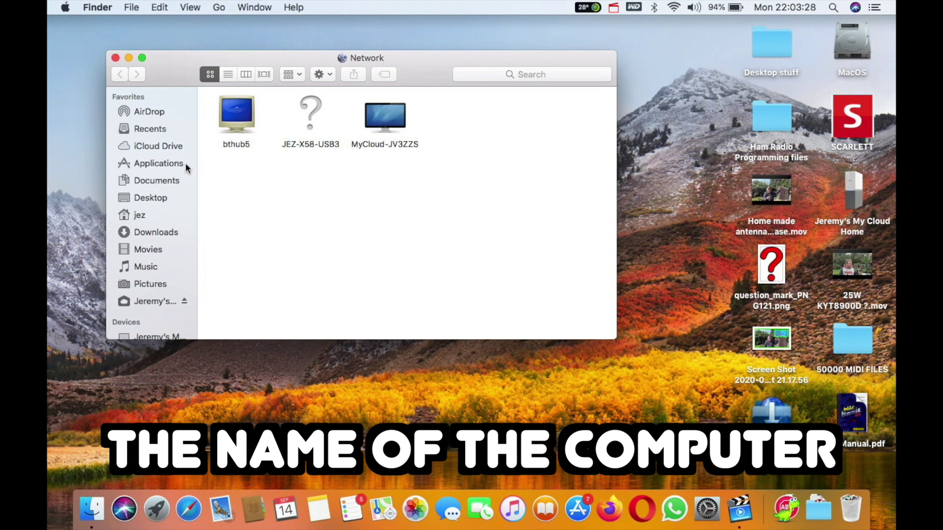
scroll(162, 172, "down", 8)
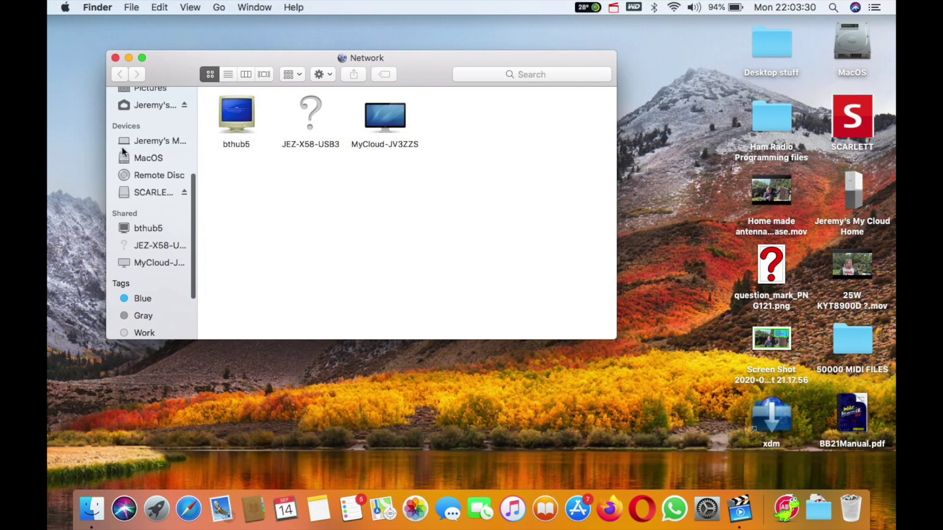
scroll(133, 157, "down", 4)
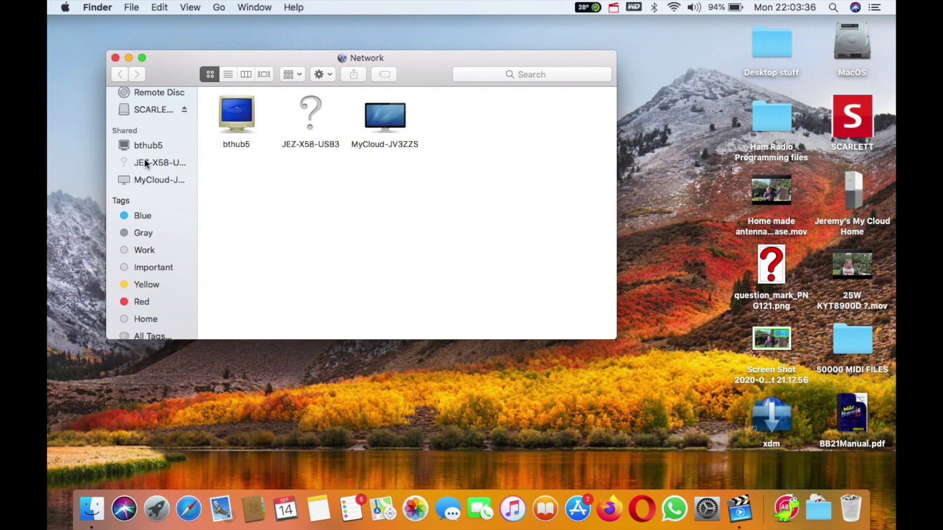
left_click(145, 165)
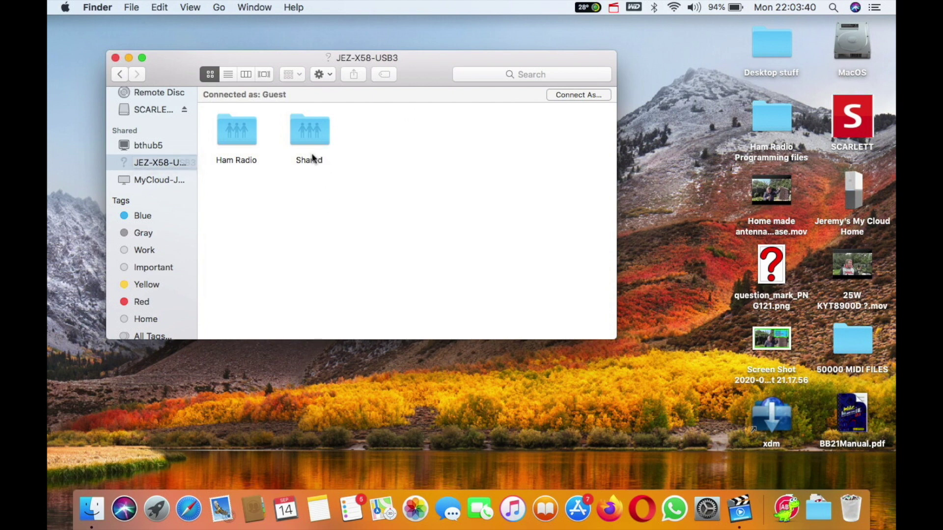
Step: Open the network Shared folder and copy question_mark_PNG121.png into it
double_click(312, 129)
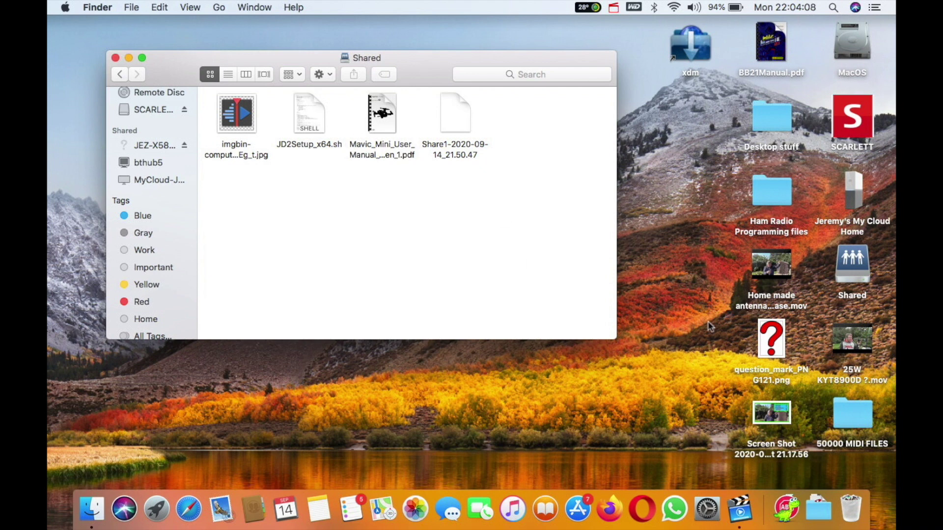
mouse_move(770, 334)
left_mouse_down()
mouse_move(443, 271)
mouse_move(366, 181)
mouse_move(692, 335)
mouse_move(764, 336)
left_mouse_up()
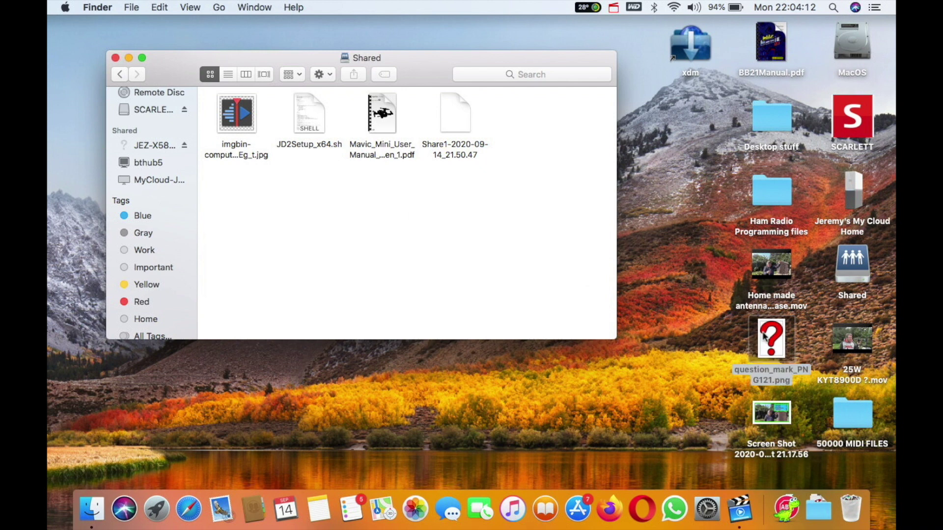